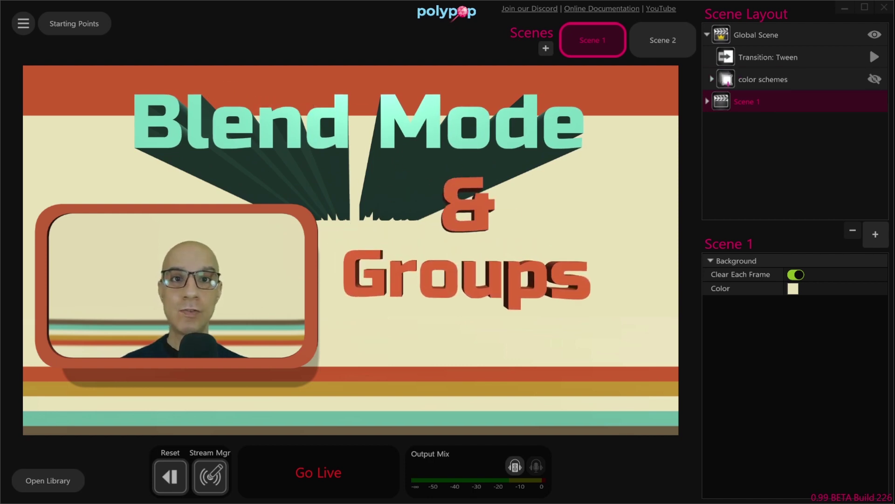
# Show the color schemes group and try the Linear Dodge and Lighten blend modes on it.
pyautogui.click(874, 79)
pyautogui.click(833, 274)
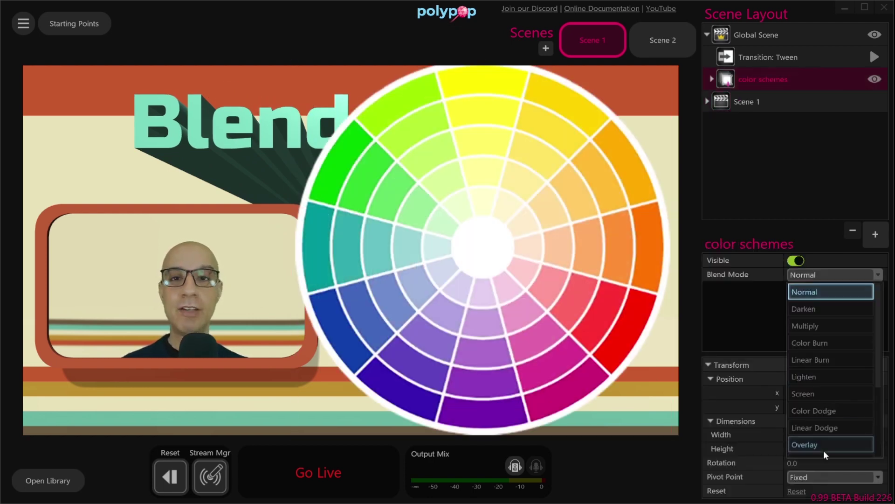
pyautogui.click(821, 424)
pyautogui.click(832, 275)
pyautogui.click(824, 377)
# Try Linear Burn, Color Burn and Multiply on the color schemes group, set its blend mode to Darken, and hide the group.
pyautogui.click(832, 275)
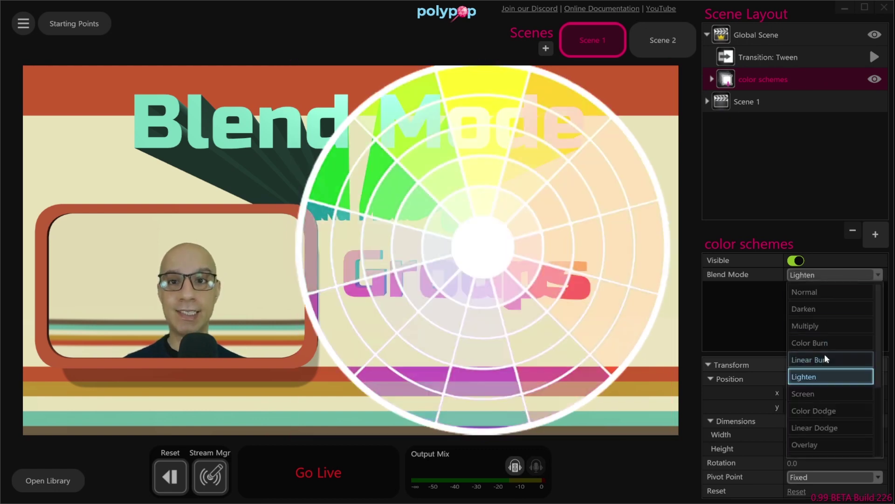
pyautogui.click(825, 358)
pyautogui.click(829, 277)
pyautogui.click(825, 343)
pyautogui.click(829, 275)
pyautogui.click(825, 328)
pyautogui.click(830, 277)
pyautogui.click(824, 313)
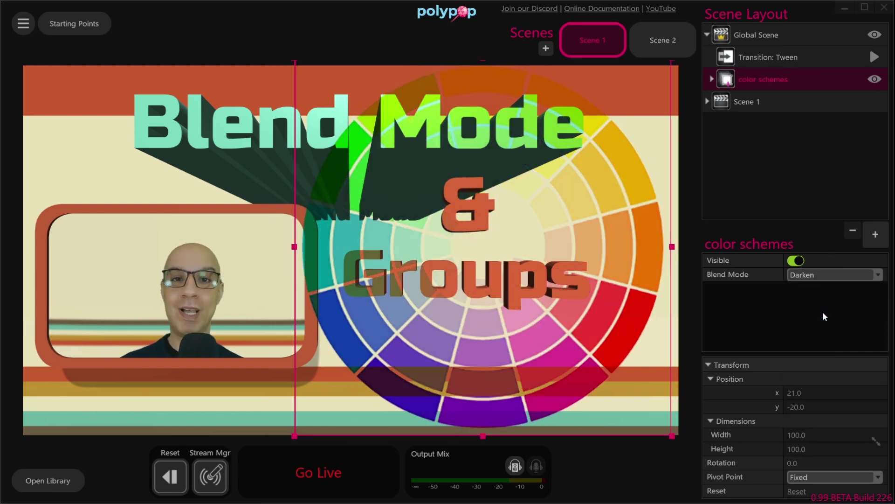
pyautogui.click(830, 188)
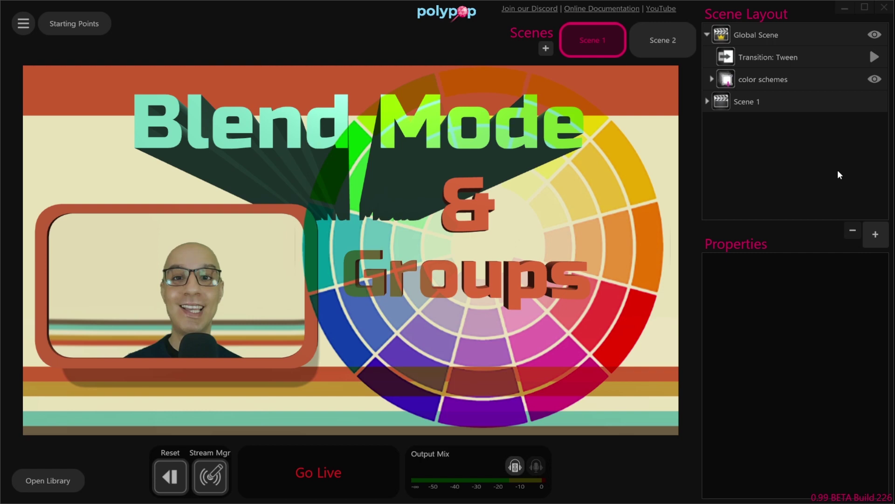
pyautogui.click(871, 80)
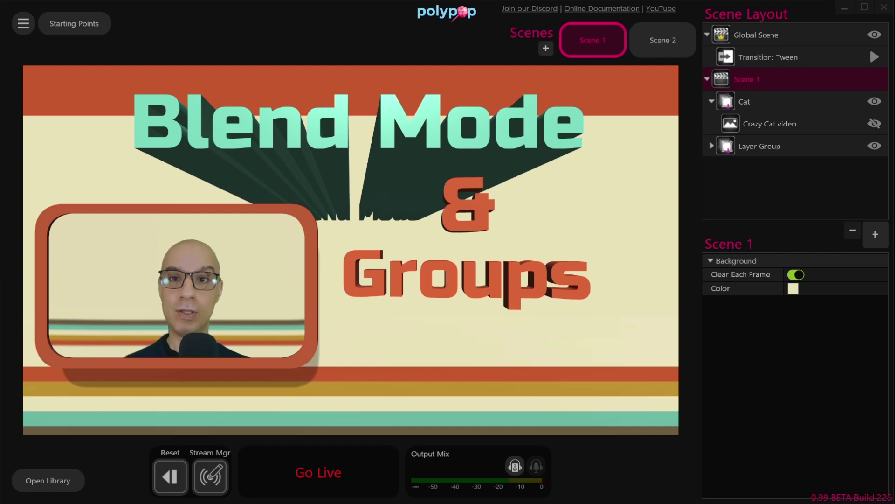
# Show the Crazy Cat video in the Cat group and hide it again.
pyautogui.click(875, 124)
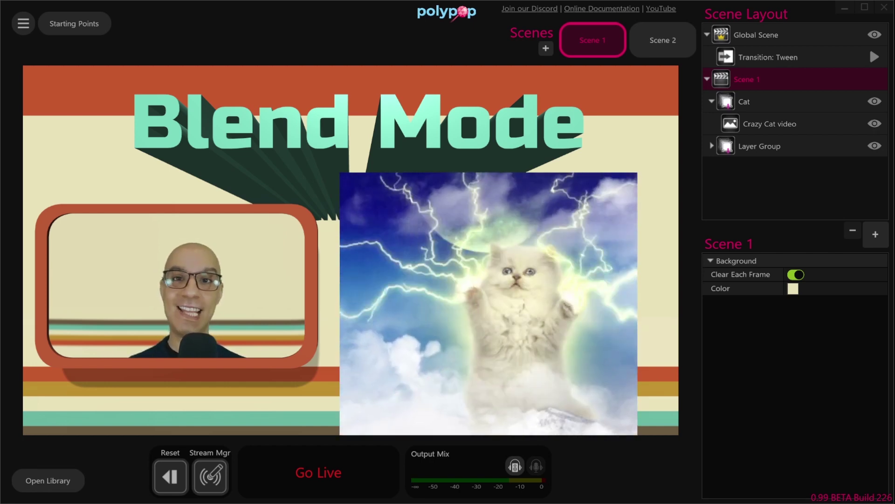
pyautogui.click(875, 123)
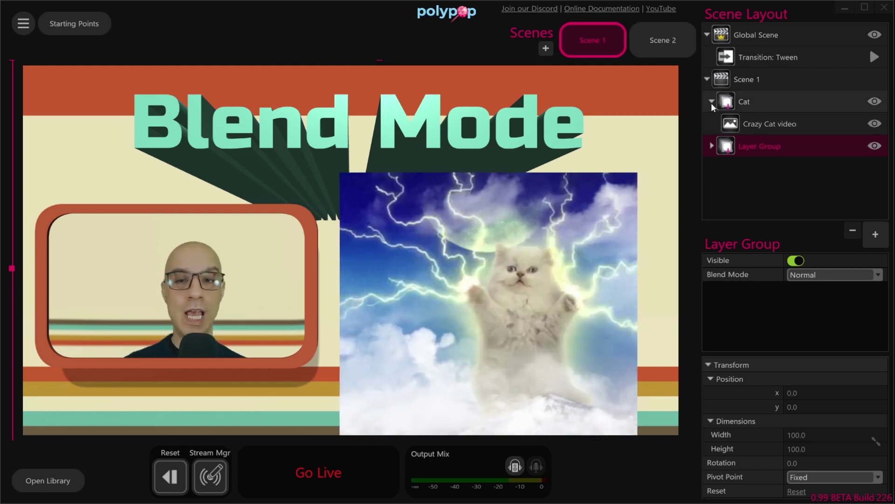
pyautogui.click(875, 124)
# Open the blend mode options of the Cat group and show the Crazy Cat video.
pyautogui.click(774, 107)
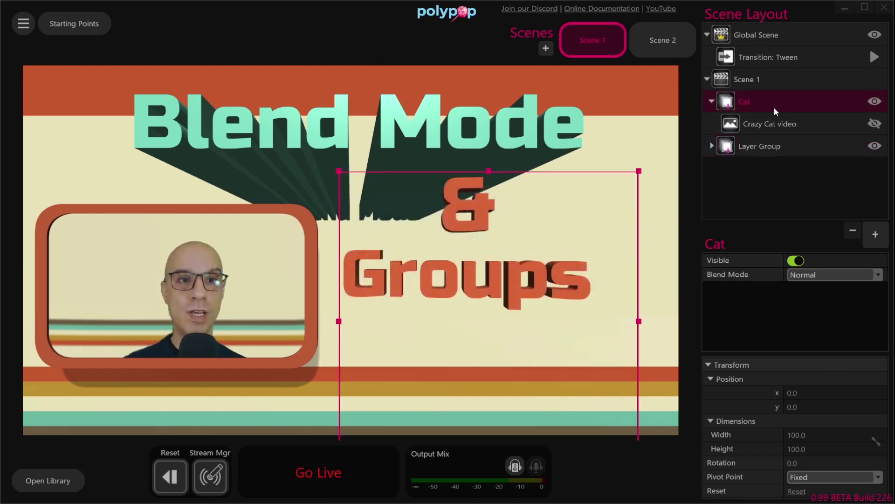
pyautogui.click(811, 277)
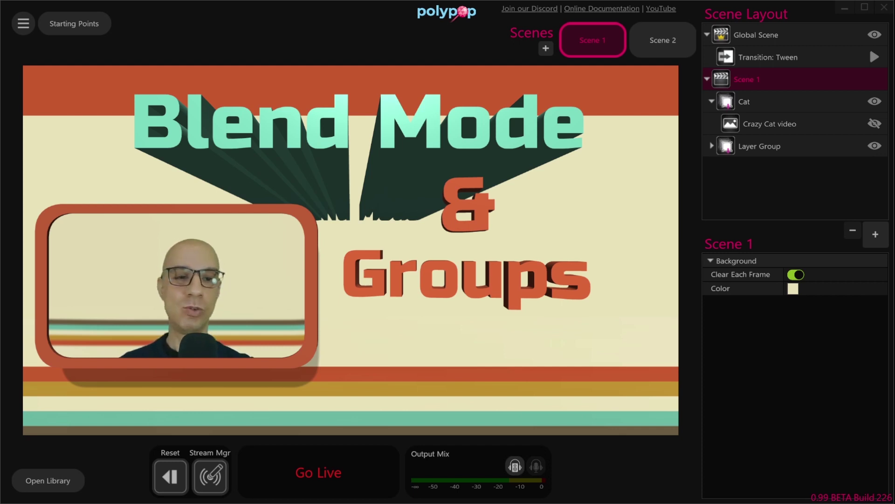
pyautogui.click(875, 123)
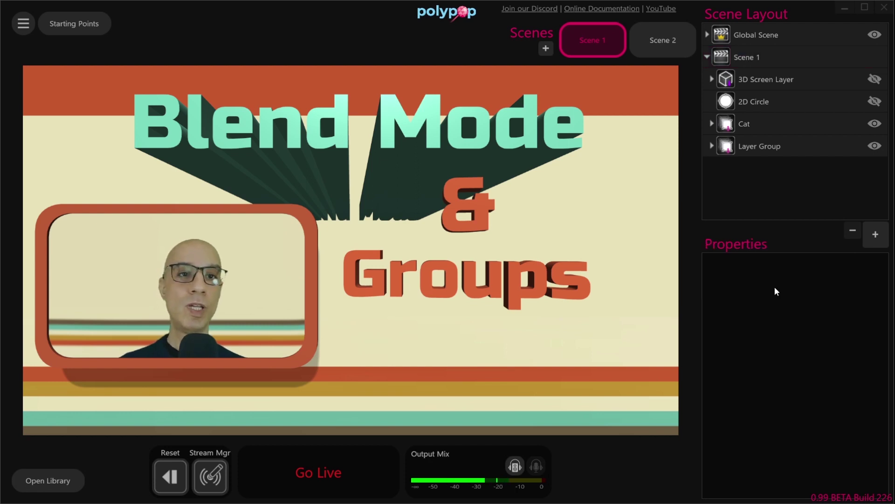
# Make the 2D Circle and the 3D Screen Layer in Scene 1 visible.
pyautogui.click(874, 102)
pyautogui.click(819, 108)
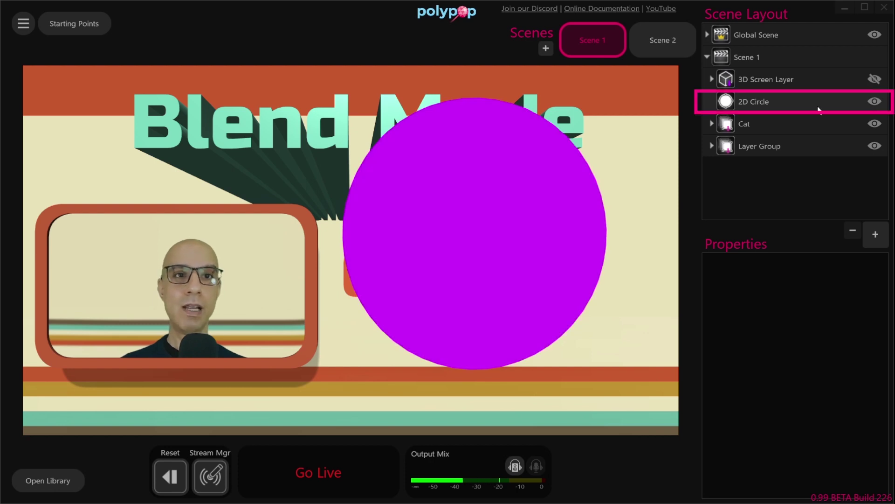
pyautogui.click(877, 81)
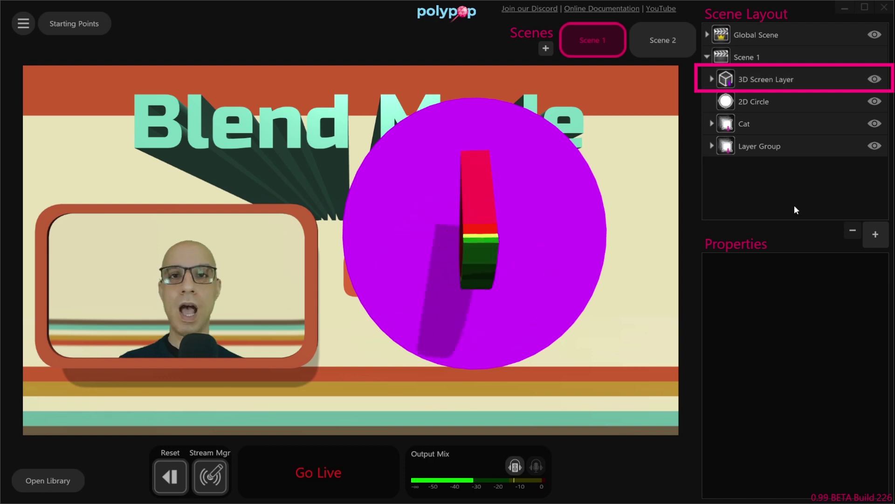
# Group the 3D Screen Layer and the 2D Circle together.
pyautogui.click(773, 80)
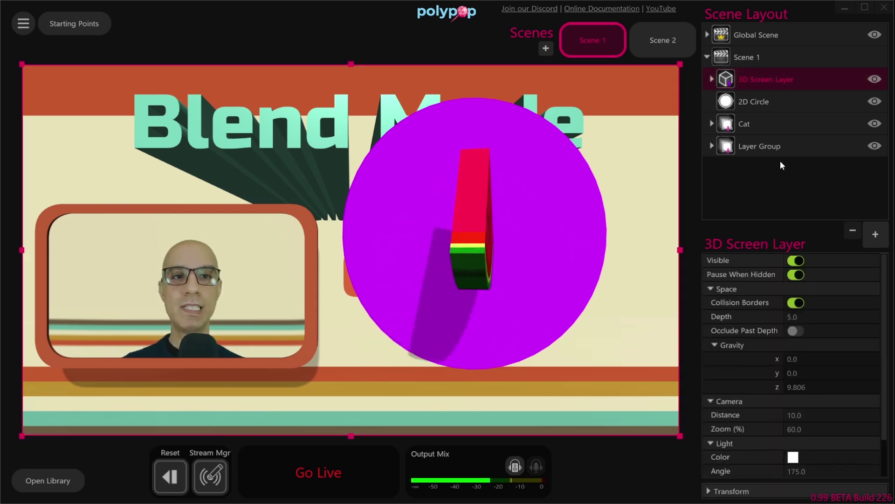
pyautogui.keyDown('ctrl'); pyautogui.click(771, 103); pyautogui.keyUp('ctrl')
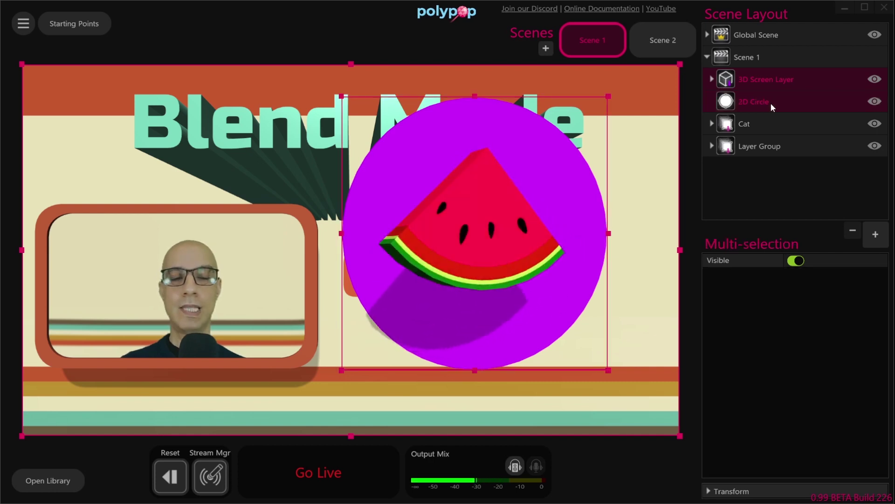
pyautogui.rightClick(771, 103)
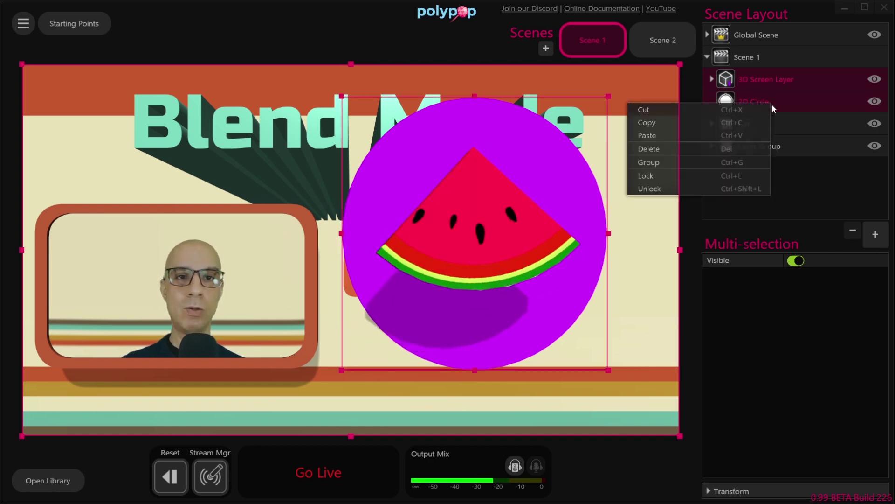
pyautogui.click(752, 162)
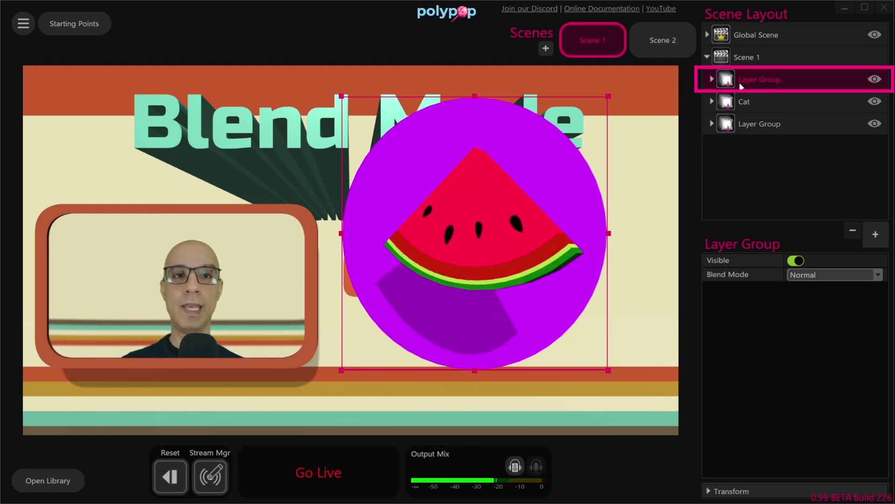
# Expand the new group and move the 2D Circle above the 3D Screen Layer inside it.
pyautogui.click(712, 79)
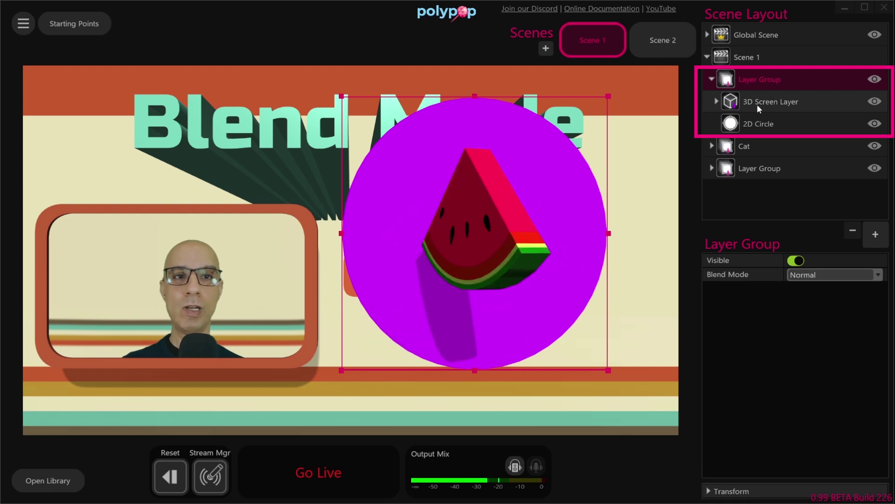
pyautogui.moveTo(779, 128); pyautogui.dragTo(742, 96)
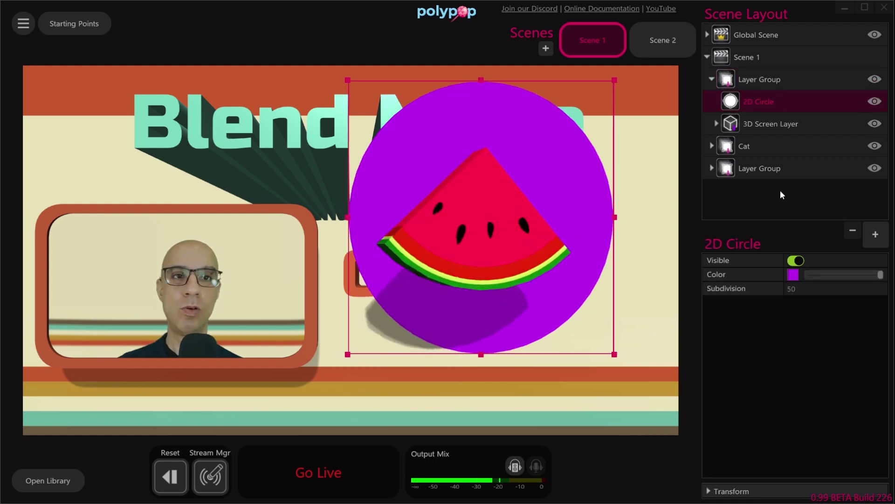
# Set the blend mode of the group holding the circle and the 3D layer to Color Burn.
pyautogui.click(776, 80)
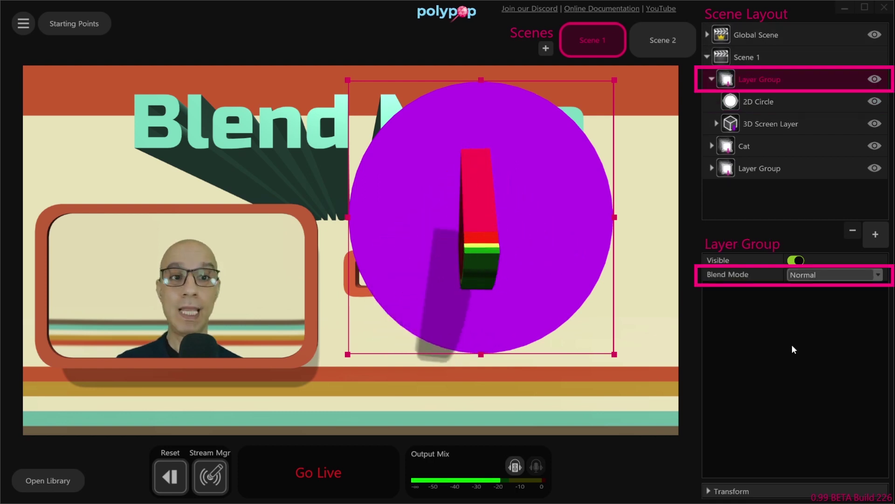
pyautogui.click(822, 275)
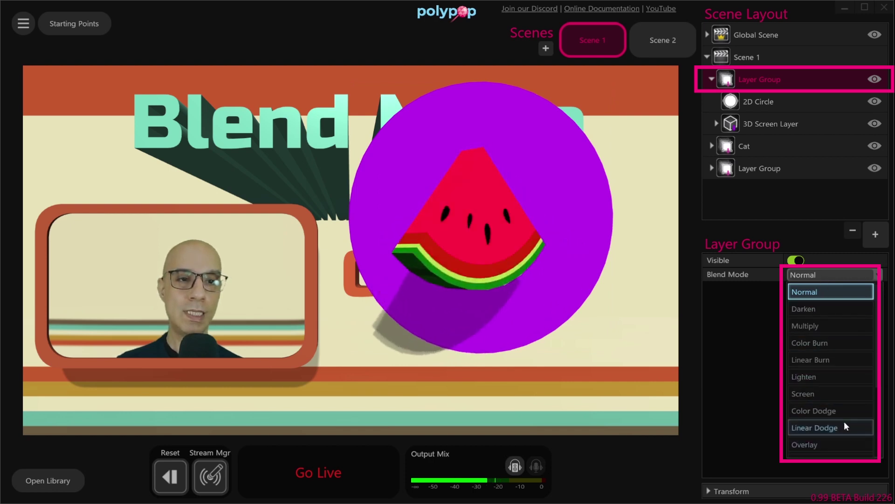
pyautogui.click(840, 345)
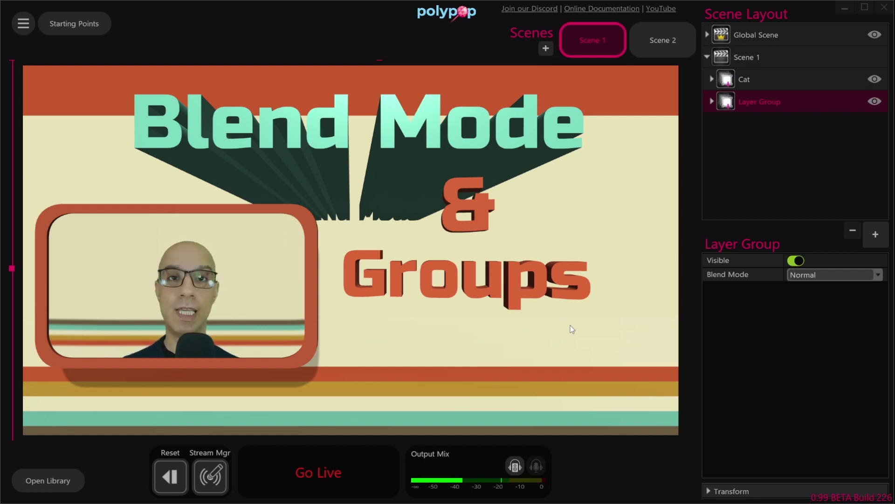
# Add the New Follow Alert preset from the Twitch category to Scene 1.
pyautogui.click(876, 235)
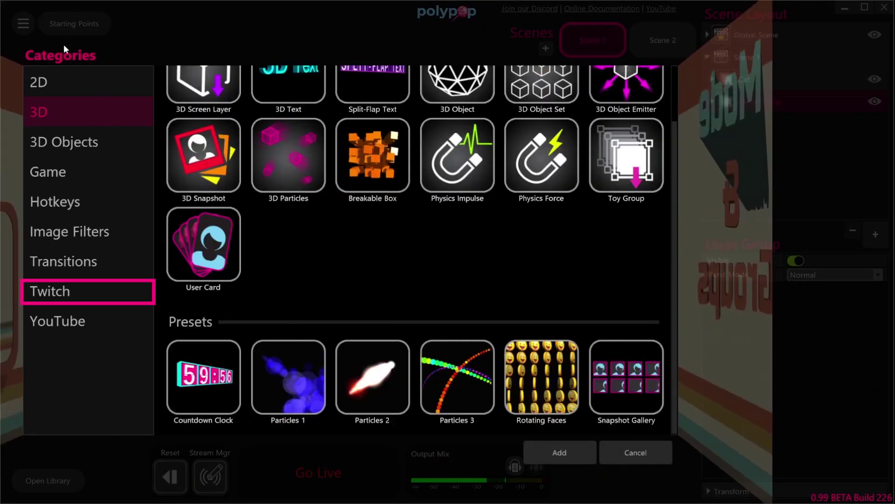
pyautogui.click(74, 295)
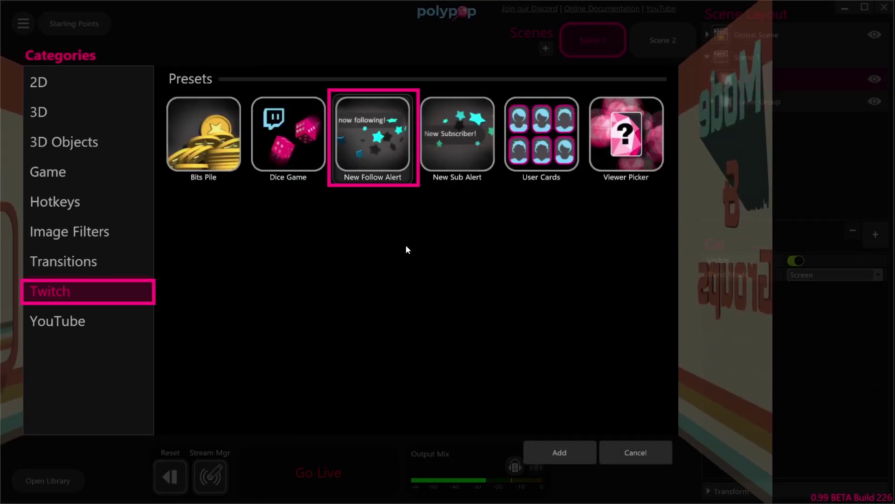
pyautogui.doubleClick(382, 130)
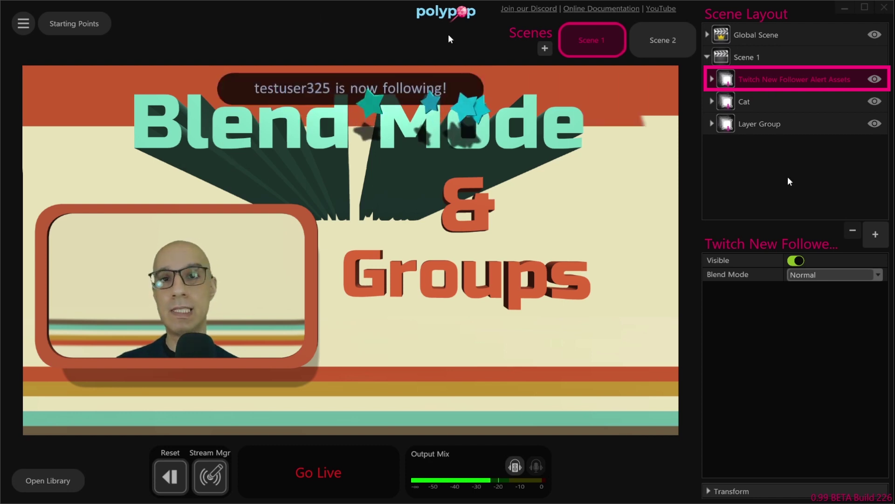
# Inspect the contents of the Twitch New Follower Alert Assets group and move the group into the Global Scene.
pyautogui.click(712, 79)
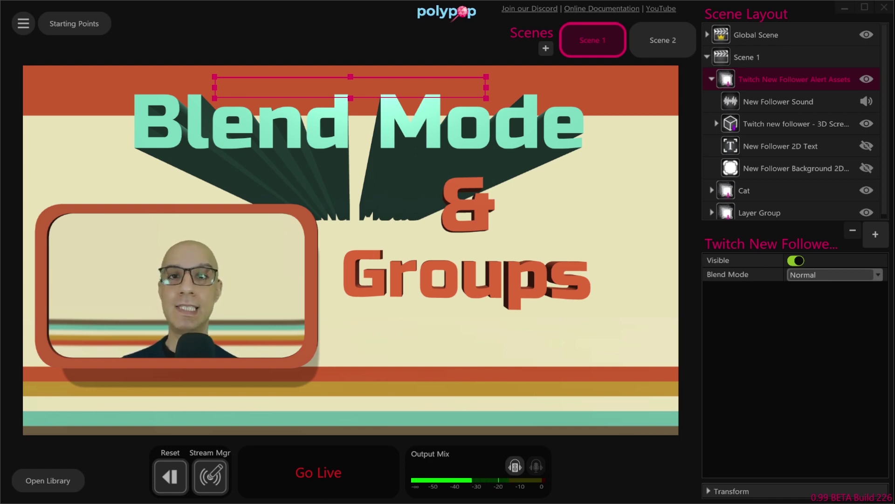
pyautogui.click(713, 80)
pyautogui.moveTo(767, 77); pyautogui.dragTo(762, 35)
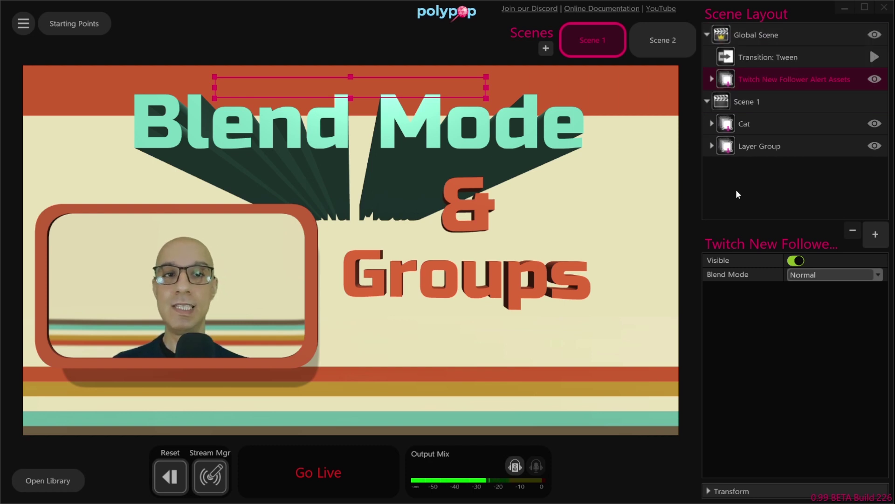
pyautogui.click(711, 79)
pyautogui.click(711, 79)
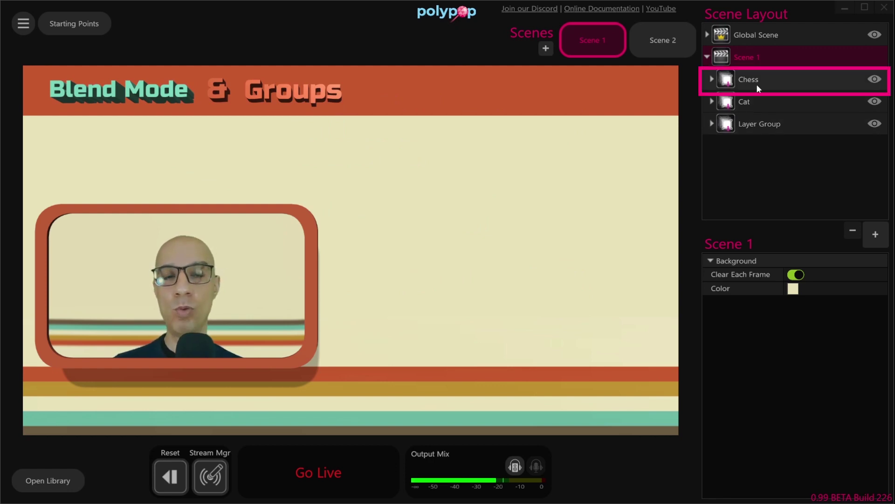
# Expand the Chess group and make its 2D Text and the rook, queen and pawn 3D objects visible.
pyautogui.click(712, 80)
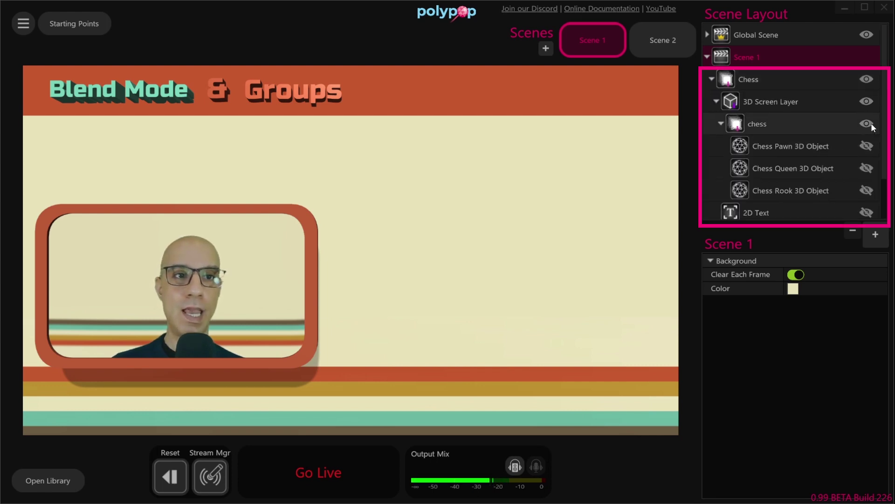
pyautogui.moveTo(884, 116); pyautogui.dragTo(887, 137)
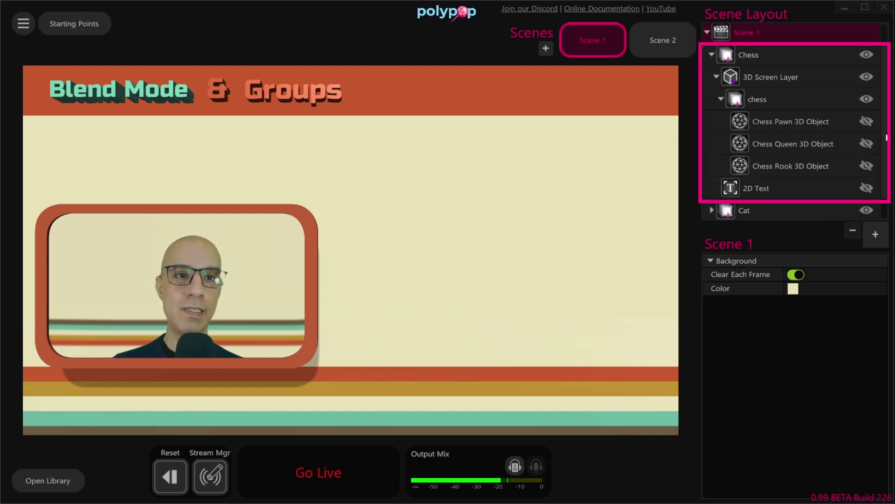
pyautogui.click(869, 189)
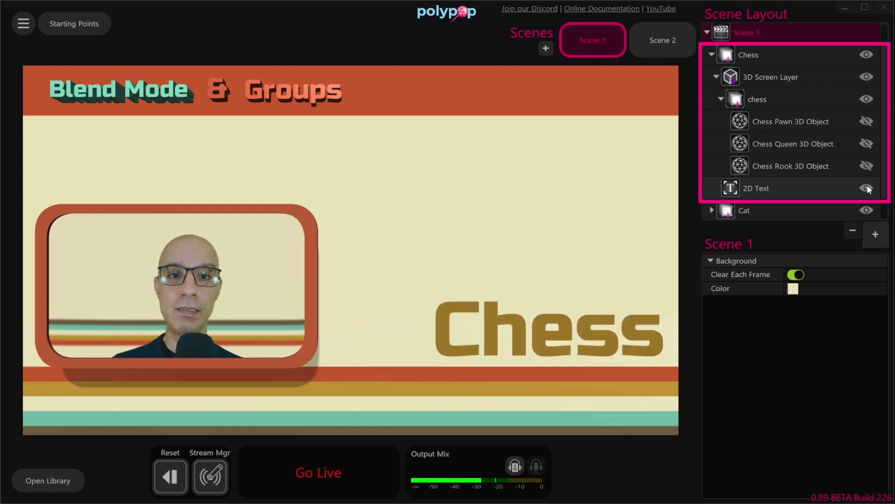
pyautogui.click(869, 167)
pyautogui.click(866, 148)
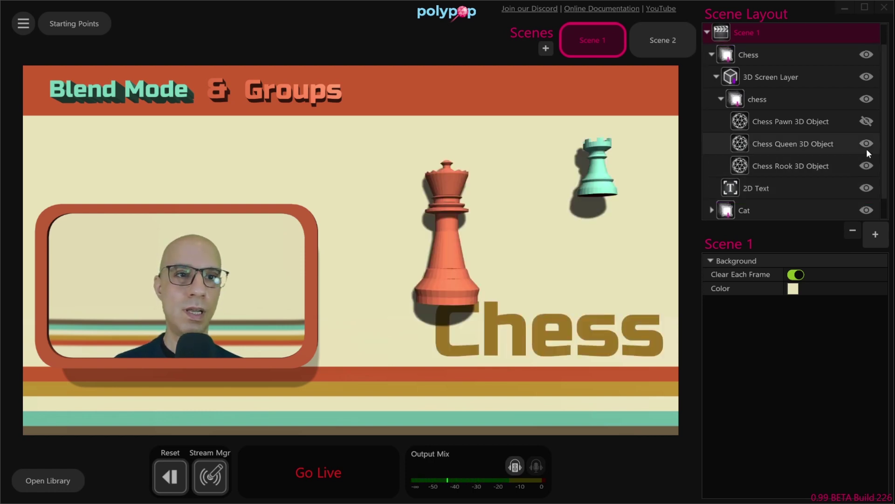
pyautogui.click(867, 120)
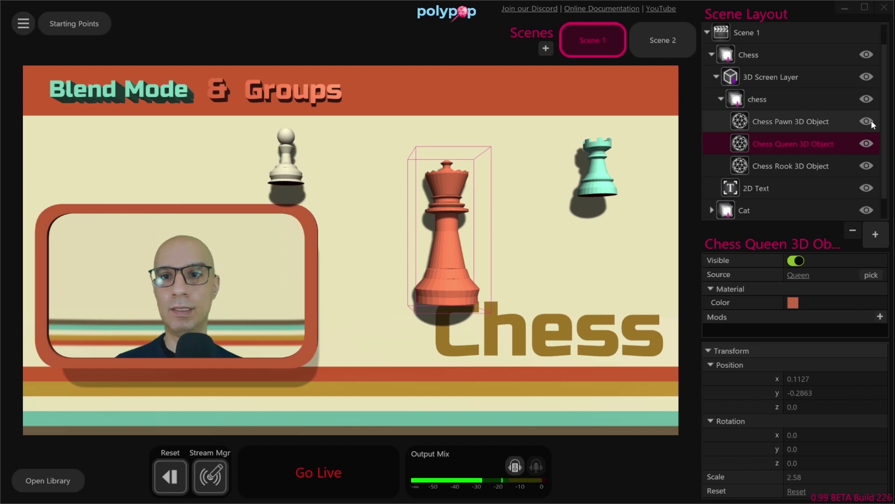
pyautogui.click(177, 224)
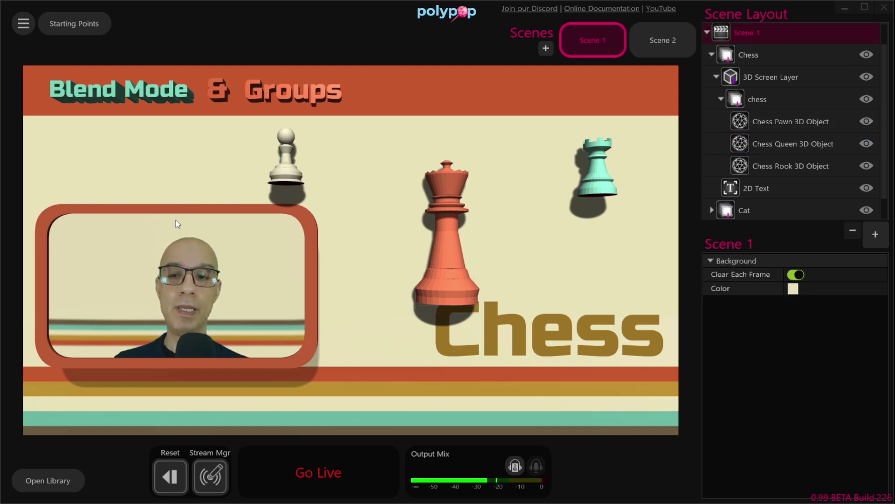
# Add a new hotkey to the library and connect its on Press alert to a new Action Sequence.
pyautogui.click(49, 479)
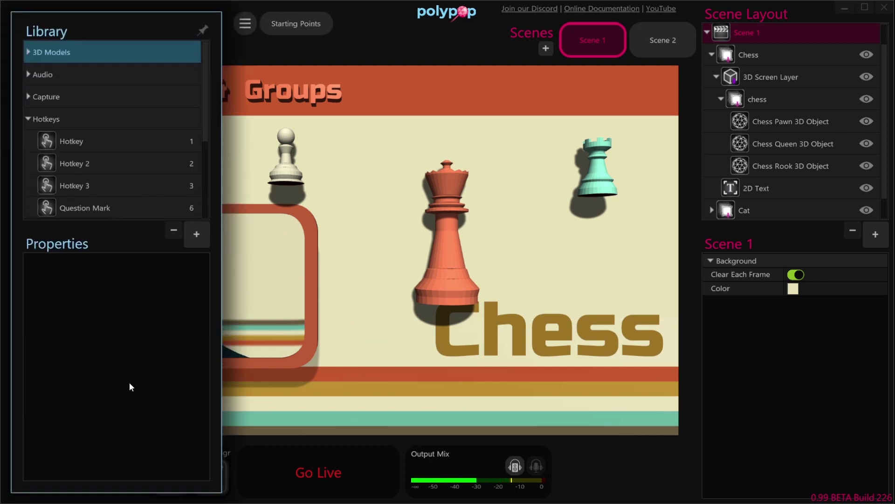
pyautogui.click(201, 236)
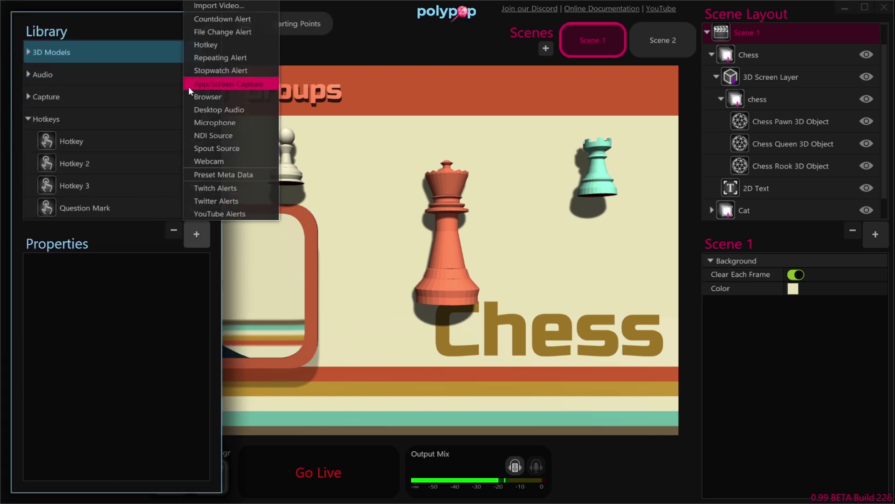
pyautogui.click(228, 46)
pyautogui.moveTo(201, 289); pyautogui.dragTo(357, 78)
pyautogui.click(357, 78)
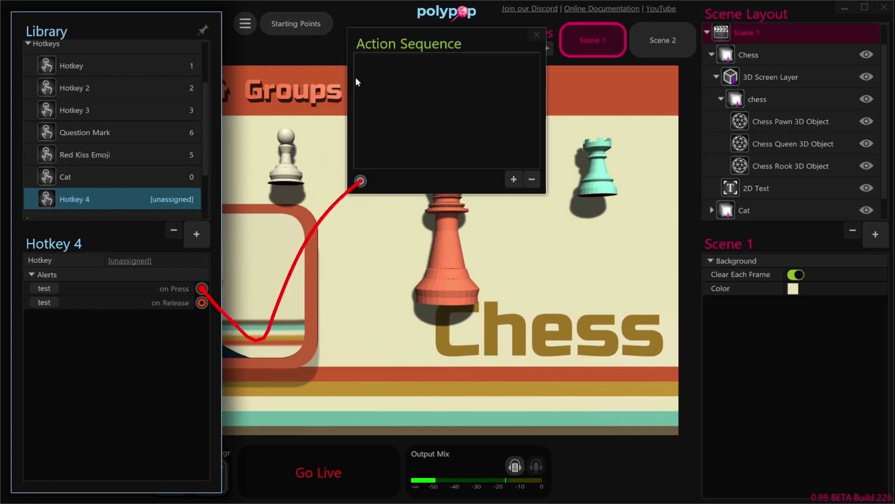
# Add two Emit Alert actions to the sequence and wire each to the Visible property of an individual object.
pyautogui.click(516, 178)
pyautogui.click(530, 197)
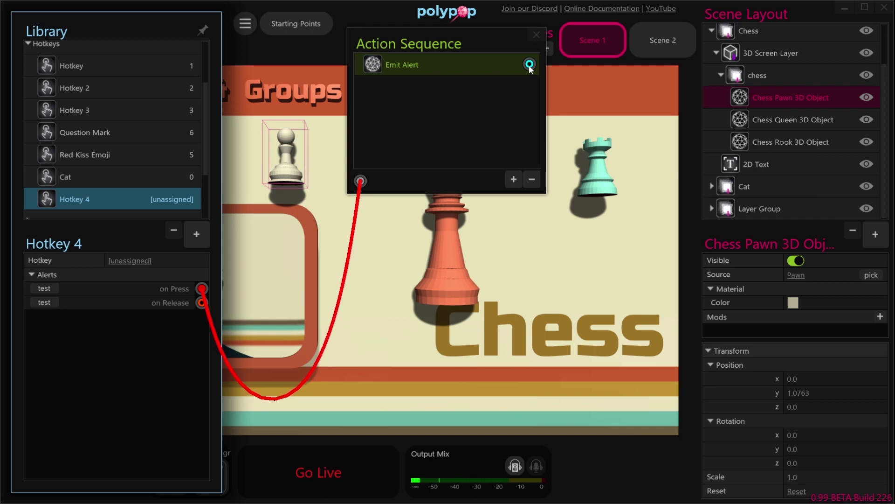
pyautogui.moveTo(530, 64); pyautogui.dragTo(710, 260)
pyautogui.click(727, 286)
pyautogui.click(514, 179)
pyautogui.click(532, 196)
pyautogui.moveTo(529, 86); pyautogui.dragTo(710, 260)
pyautogui.click(727, 286)
# Add two more Emit Alert actions and wire them to the Visible property of the chess queen and the chess pawn.
pyautogui.click(514, 179)
pyautogui.click(532, 196)
pyautogui.moveTo(529, 109); pyautogui.dragTo(712, 260)
pyautogui.click(728, 286)
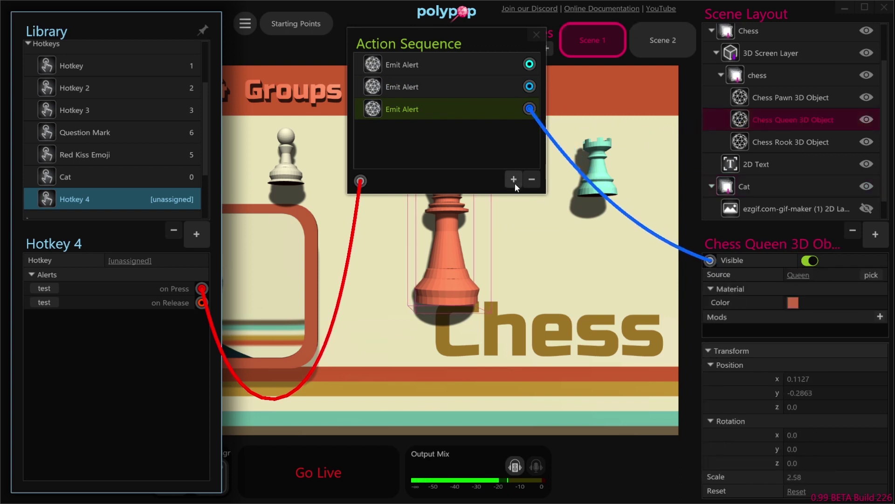
pyautogui.click(515, 181)
pyautogui.click(532, 196)
pyautogui.moveTo(530, 131); pyautogui.dragTo(711, 261)
pyautogui.click(727, 287)
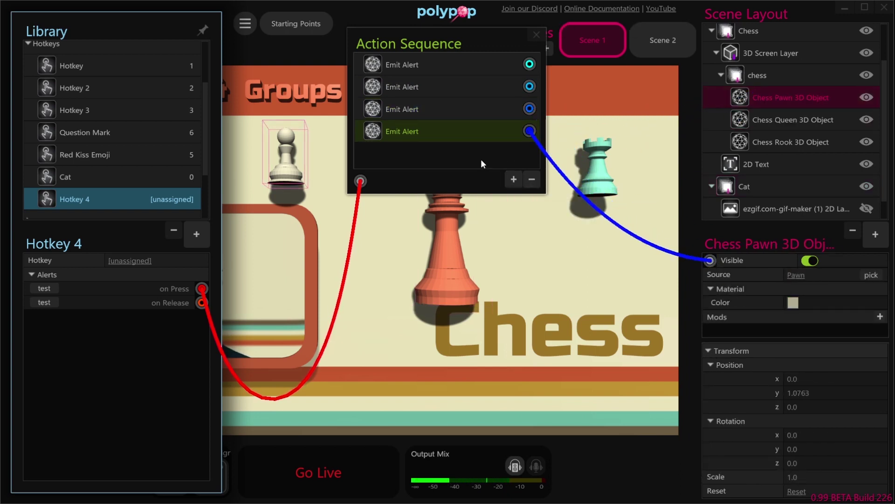
# Clear the per-object actions from the sequence and wire a single Emit Alert action to a Visible property instead.
pyautogui.click(469, 64)
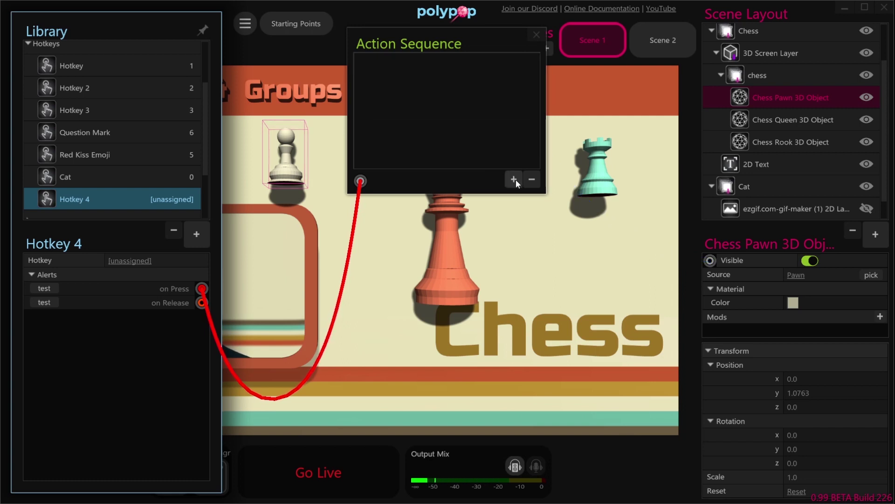
pyautogui.click(515, 179)
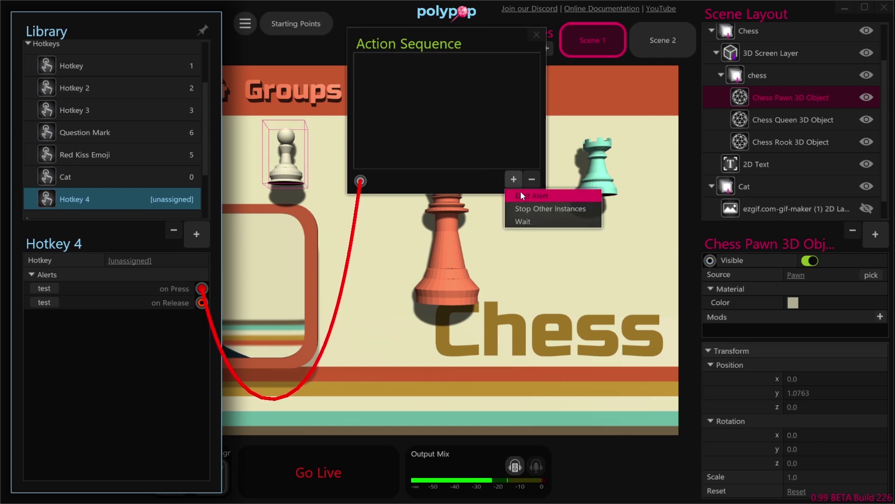
pyautogui.click(521, 193)
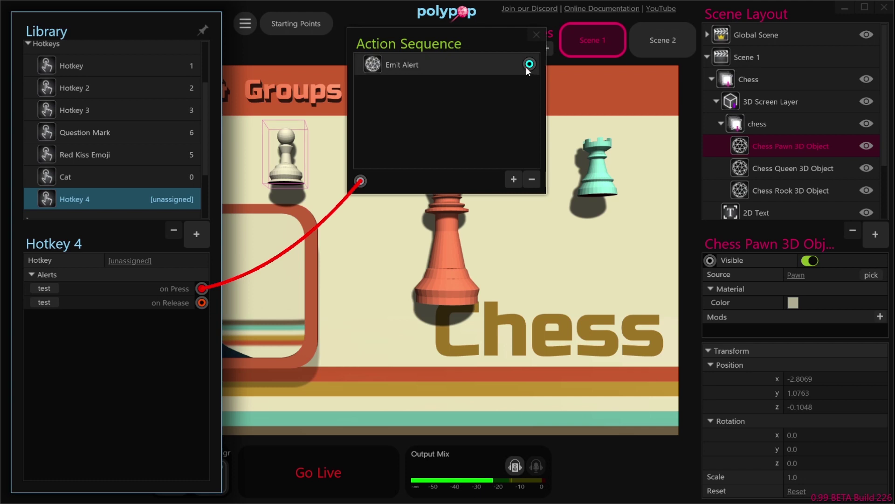
pyautogui.moveTo(530, 64); pyautogui.dragTo(710, 260)
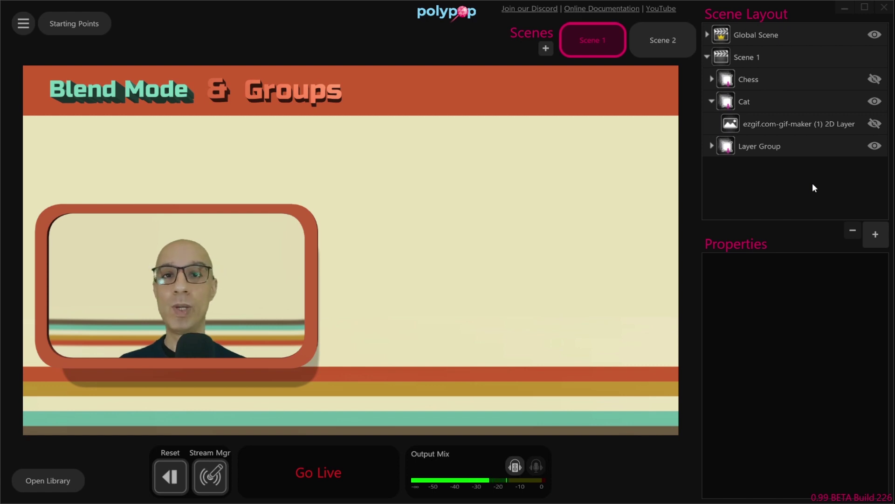
# Show the Chess group, then toggle its visibility off and on again.
pyautogui.click(874, 79)
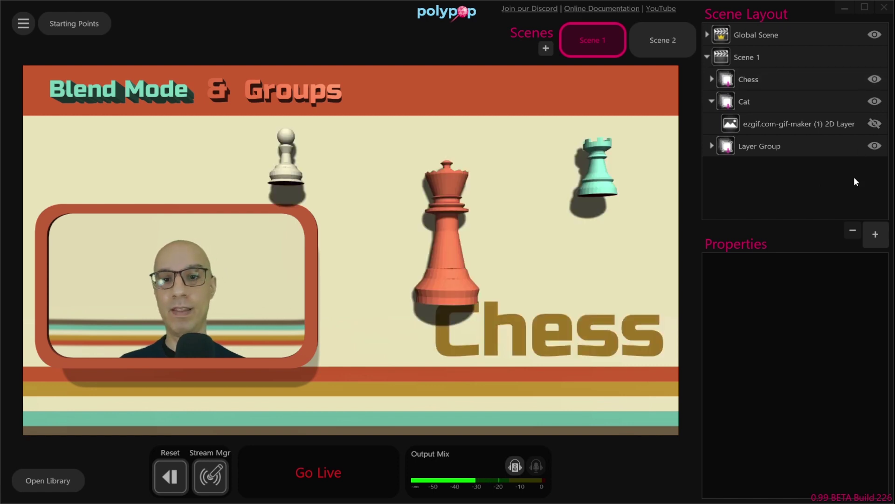
pyautogui.click(874, 79)
pyautogui.click(875, 79)
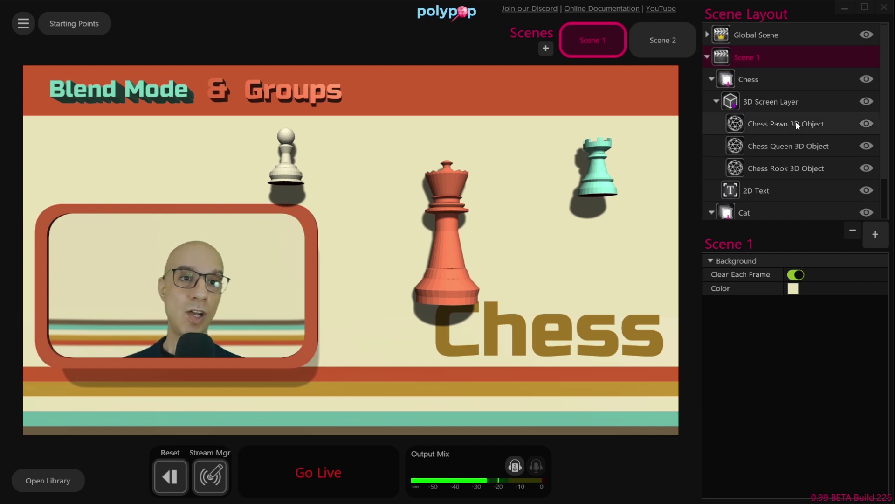
# Group the pawn, queen and rook 3D objects within the 3D Screen Layer and expand the new group.
pyautogui.keyDown('shift'); pyautogui.click(793, 171); pyautogui.keyUp('shift')
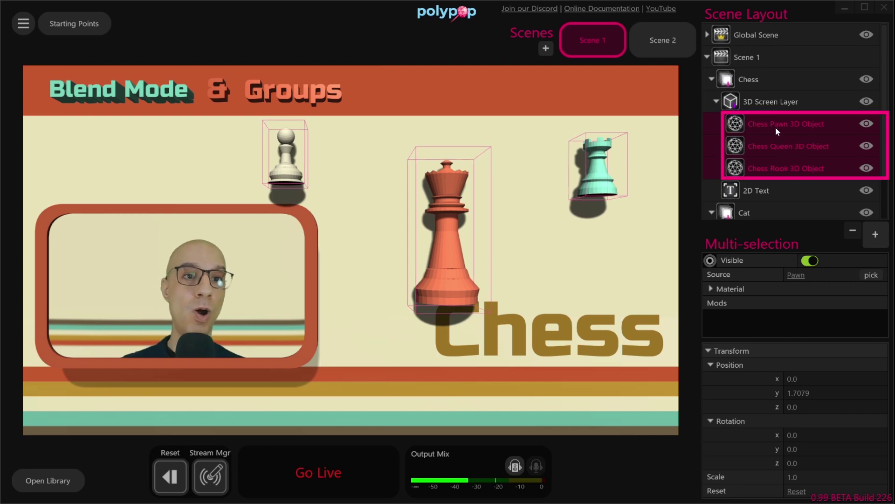
pyautogui.hotkey('ctrl', 'g')
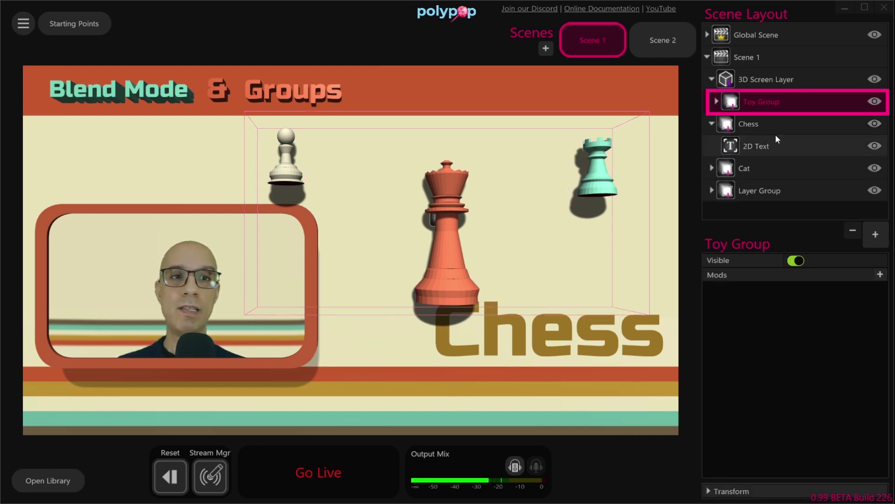
pyautogui.click(717, 101)
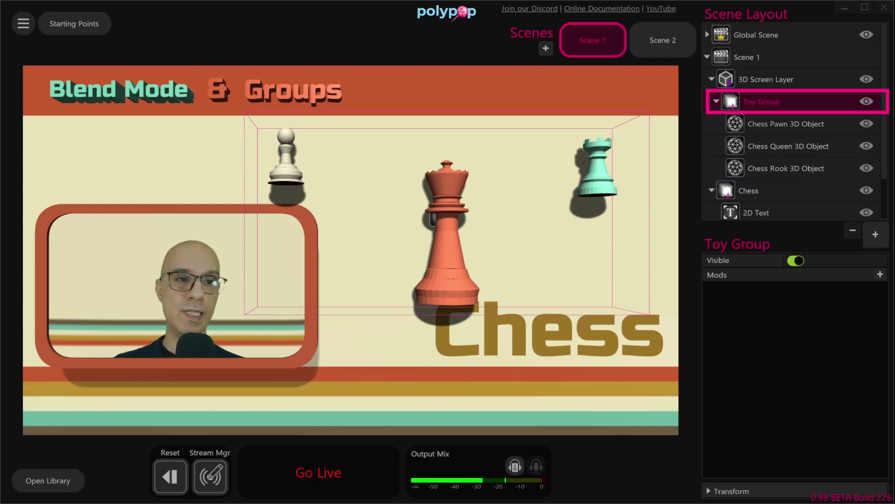
# Add a Rotate mod and a Random Move mod to the group of chess pieces.
pyautogui.click(880, 275)
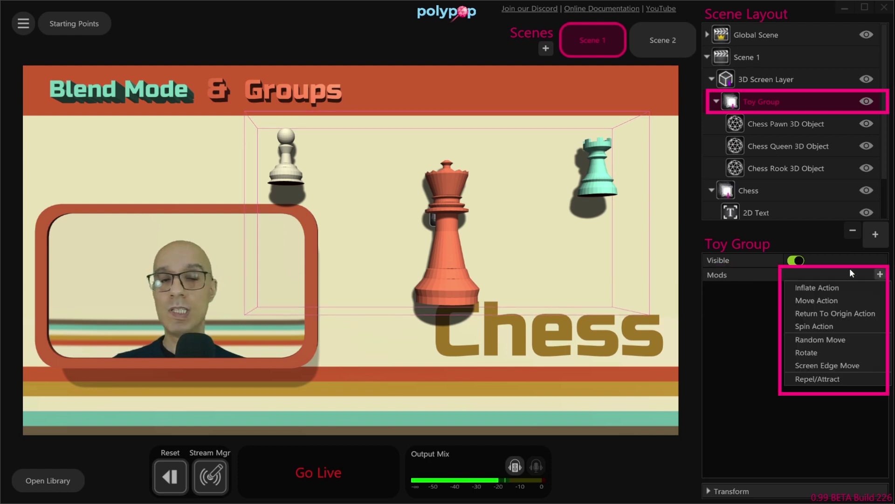
pyautogui.click(845, 353)
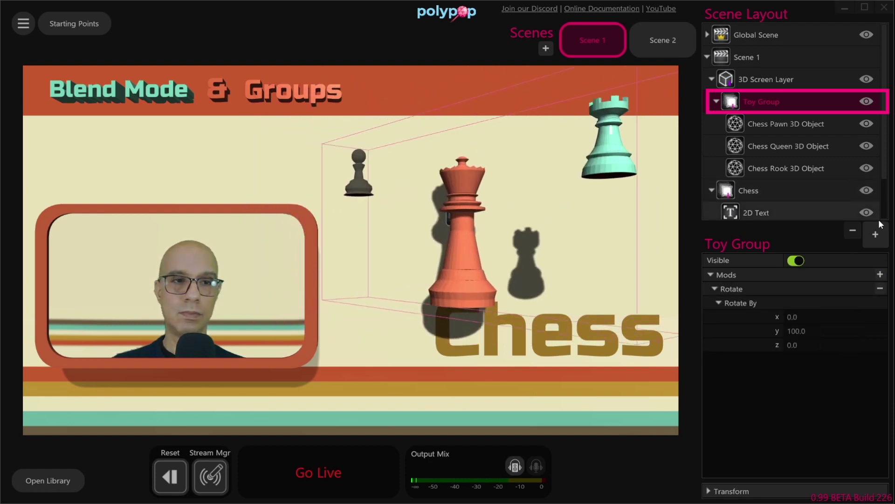
pyautogui.click(880, 275)
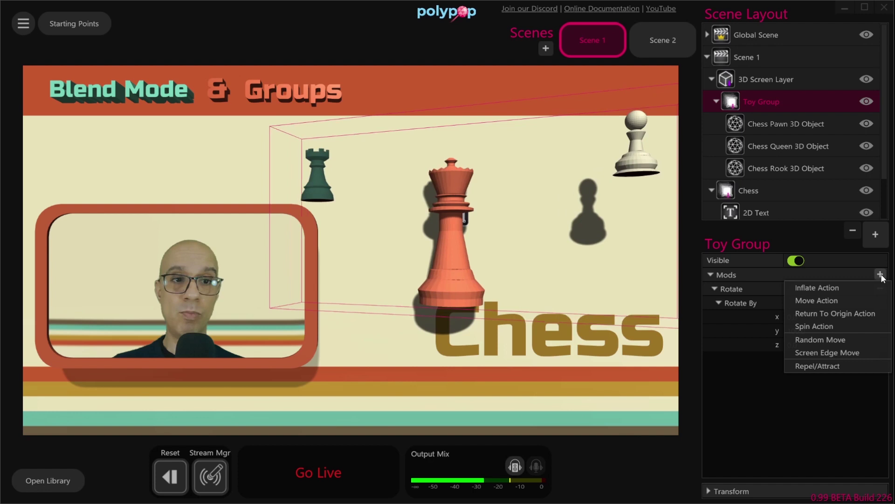
pyautogui.click(864, 338)
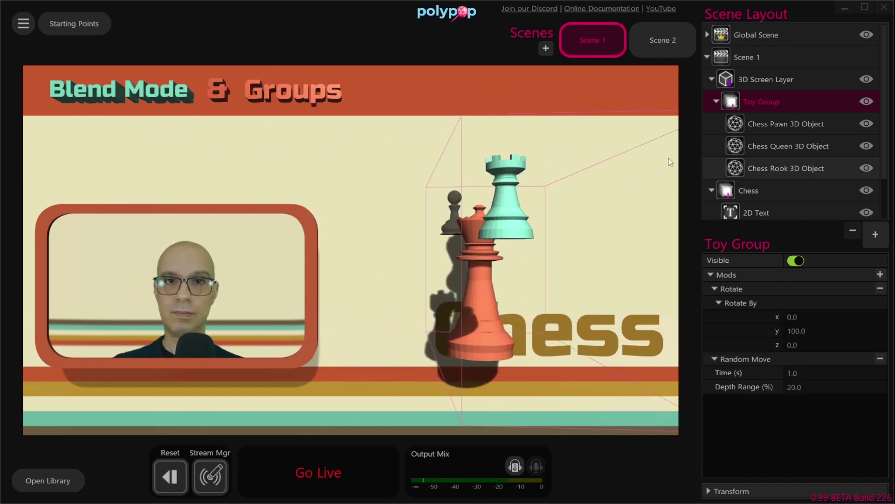
pyautogui.click(275, 27)
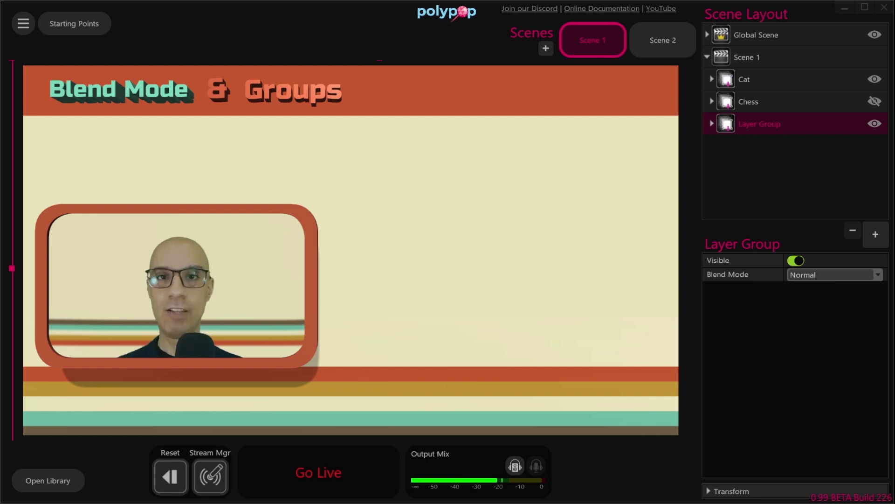
# Place the Grunge image from the library onto the Scene 1 canvas as a 2D layer.
pyautogui.click(420, 161)
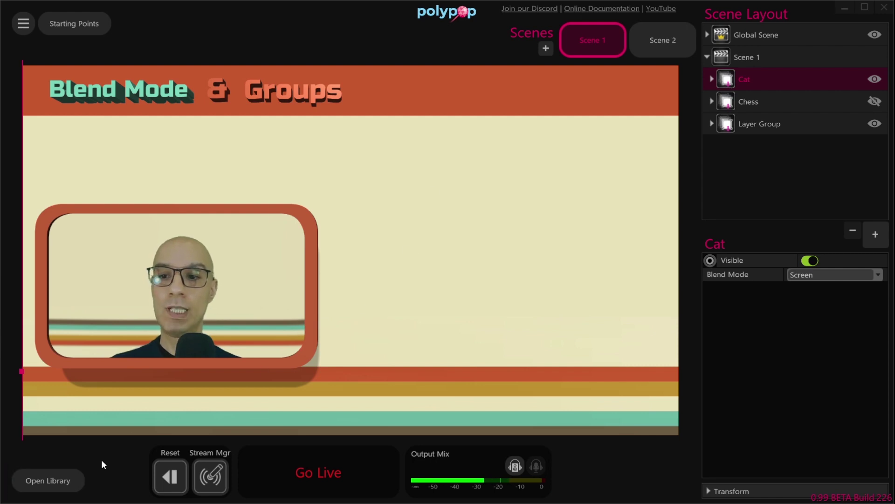
pyautogui.click(47, 481)
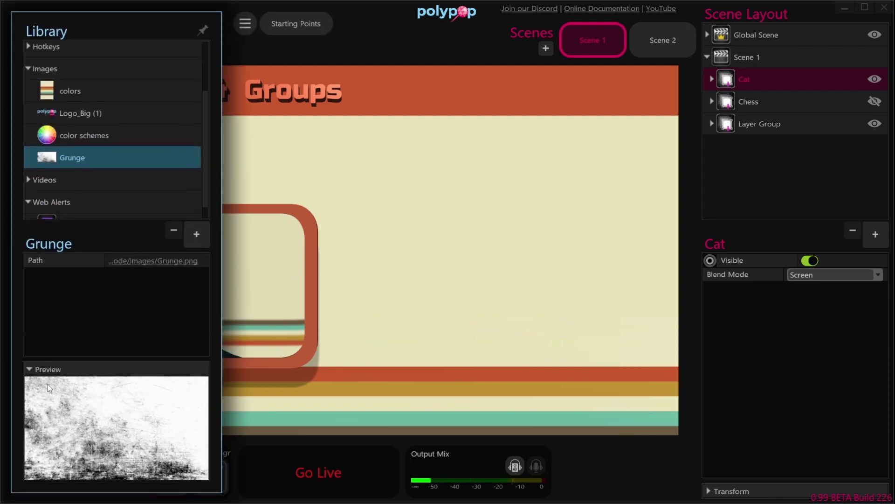
pyautogui.moveTo(90, 165)
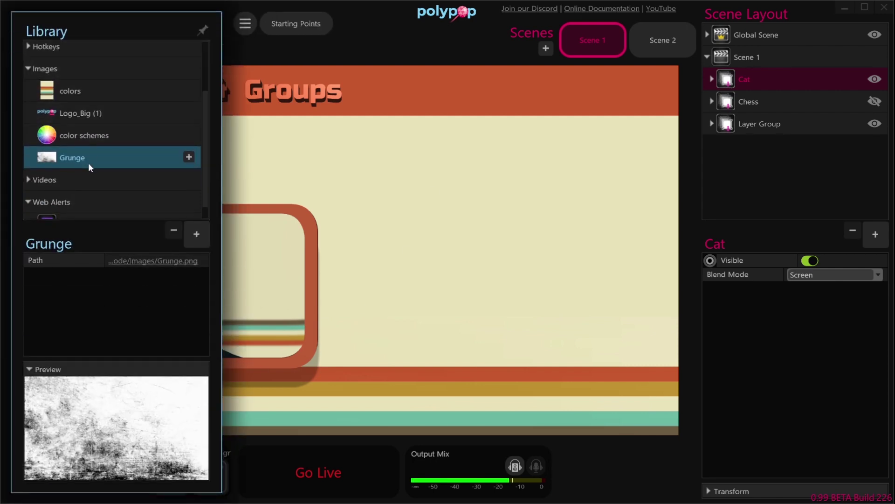
pyautogui.moveTo(90, 164); pyautogui.dragTo(480, 222)
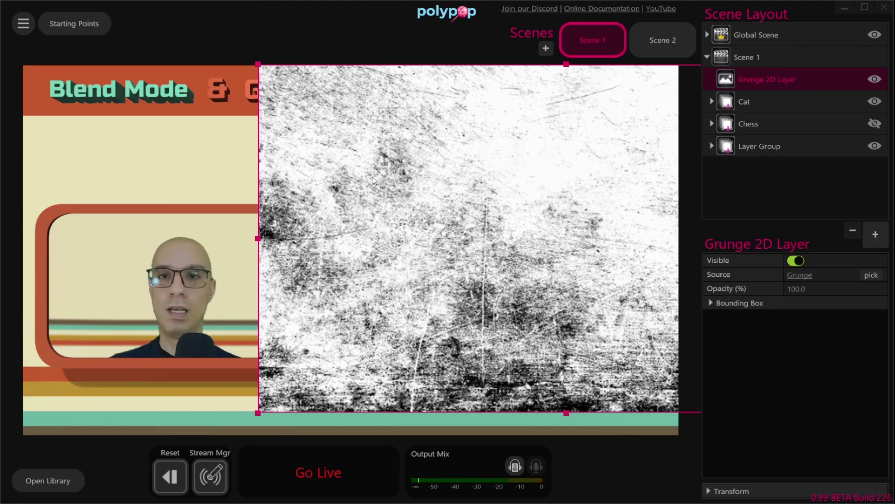
pyautogui.click(222, 48)
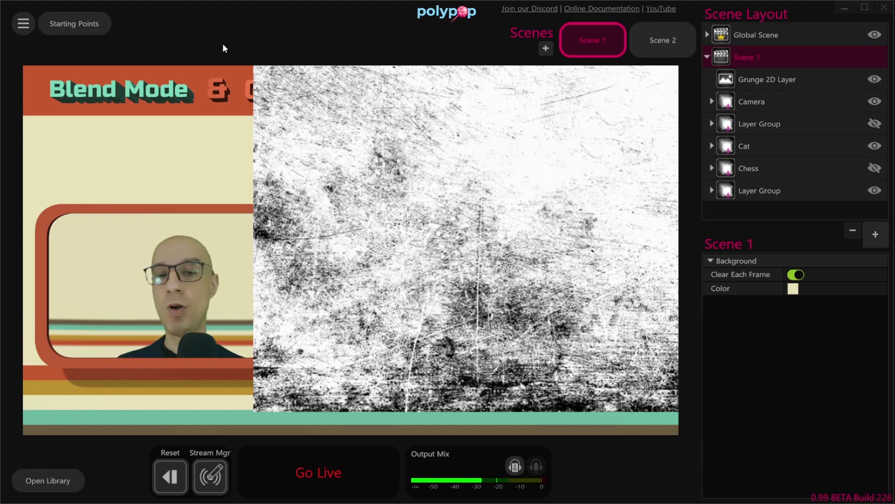
# Put the Grunge 2D Layer in its own layer group and set that group's blend mode to Multiply.
pyautogui.click(786, 89)
pyautogui.moveTo(785, 85); pyautogui.dragTo(793, 95)
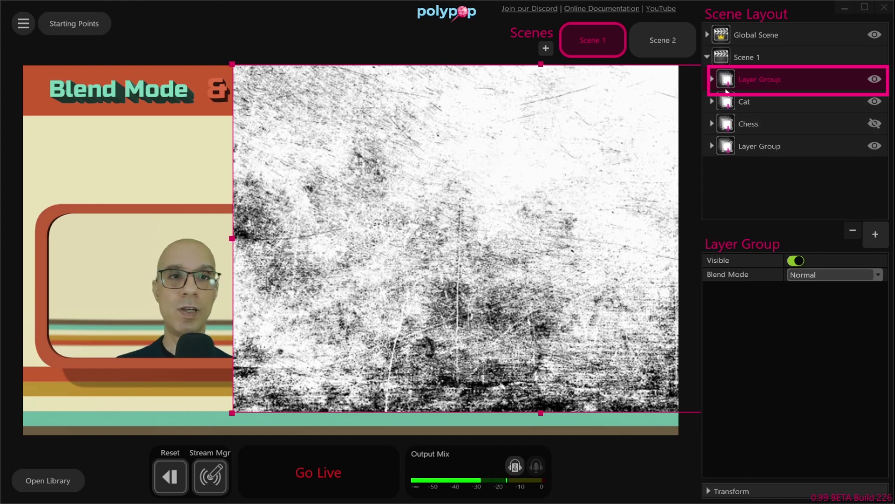
pyautogui.click(711, 78)
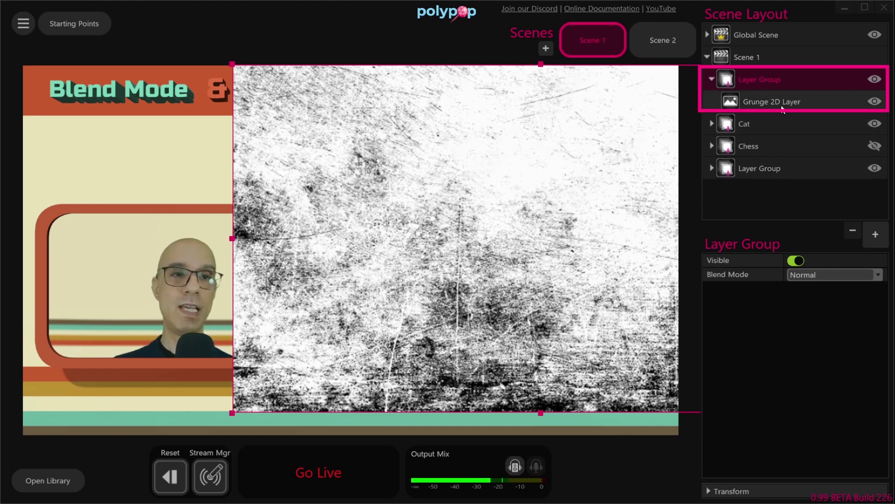
pyautogui.click(815, 275)
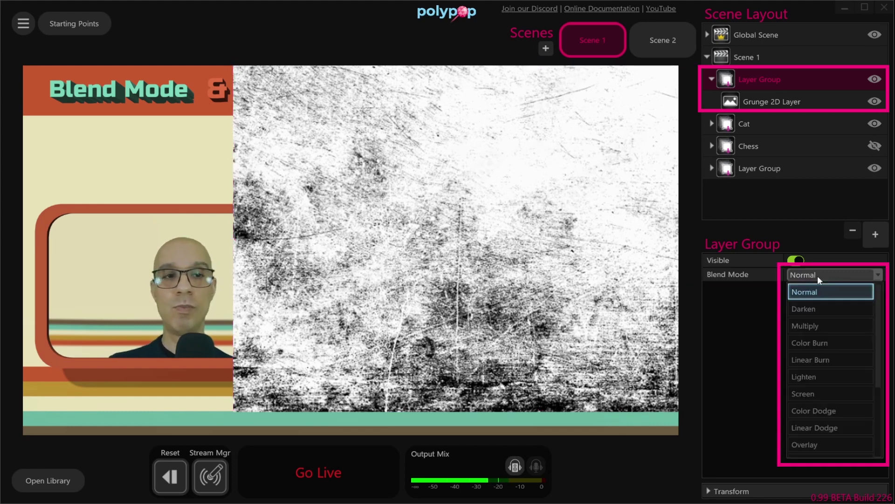
pyautogui.click(811, 325)
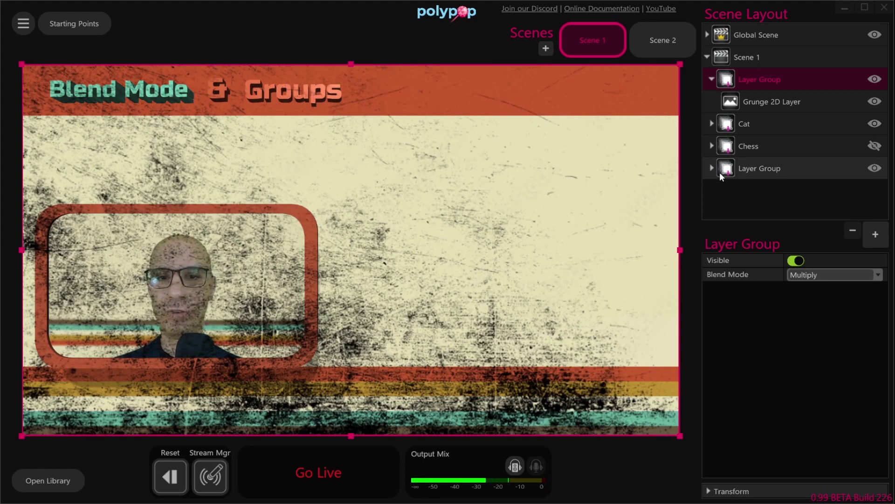
# Expand the lowest layer group and move its Camera group to the top of Scene 1, above the grunge group.
pyautogui.click(721, 172)
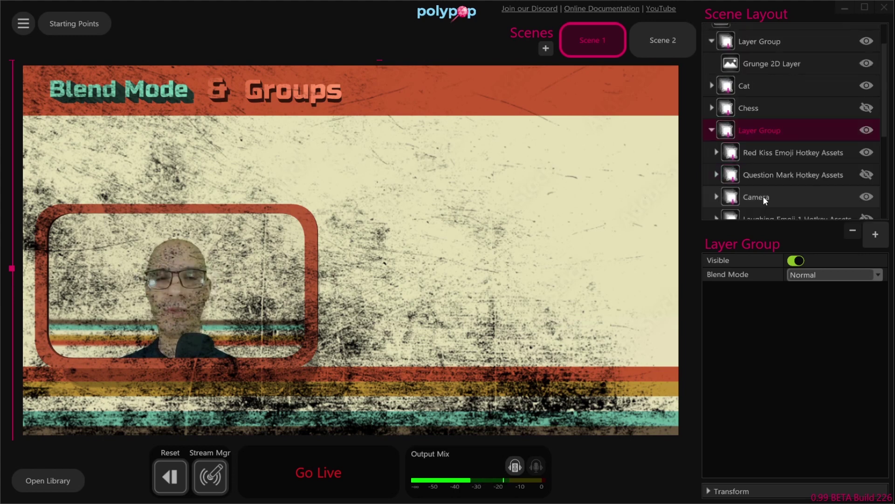
pyautogui.moveTo(763, 196); pyautogui.dragTo(767, 33)
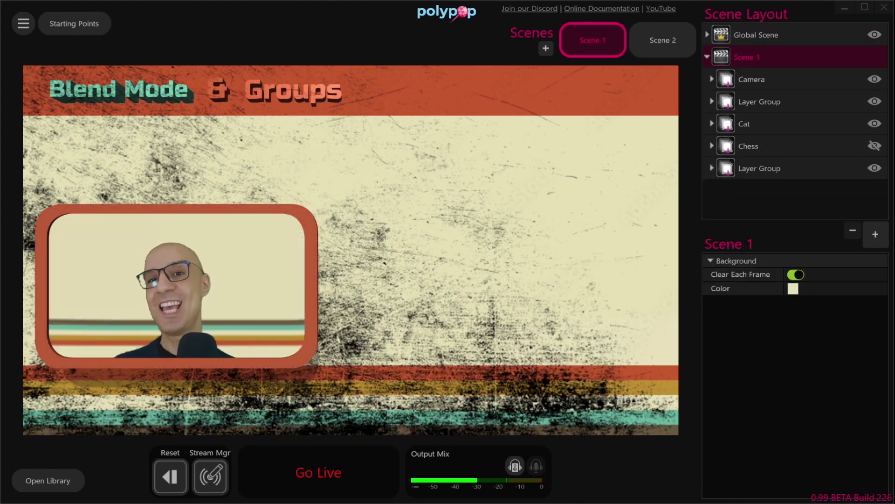